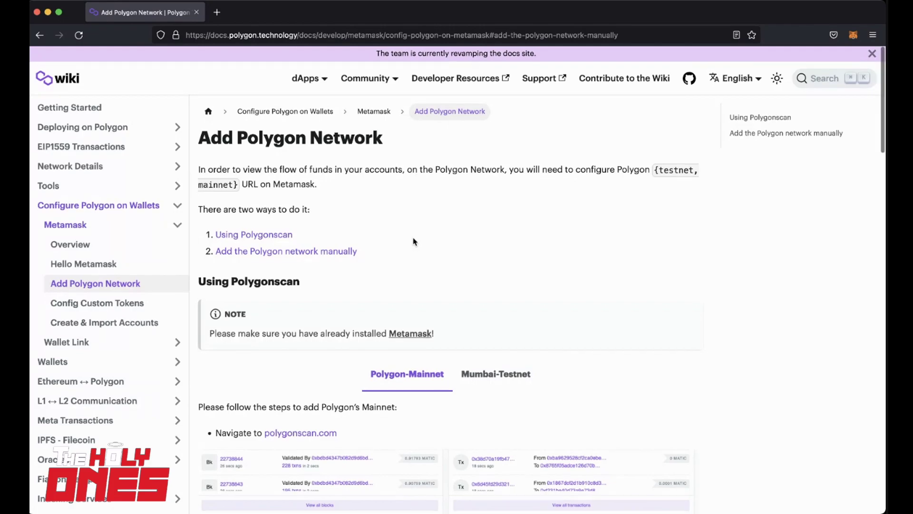
{"action": "scroll", "coordinate": [412, 242], "scroll_direction": "down", "scroll_amount": 1}
{"action": "scroll", "coordinate": [413, 242], "scroll_direction": "down", "scroll_amount": 3}
{"action": "scroll", "coordinate": [413, 242], "scroll_direction": "down", "scroll_amount": 2}
{"action": "scroll", "coordinate": [413, 242], "scroll_direction": "down", "scroll_amount": 3}
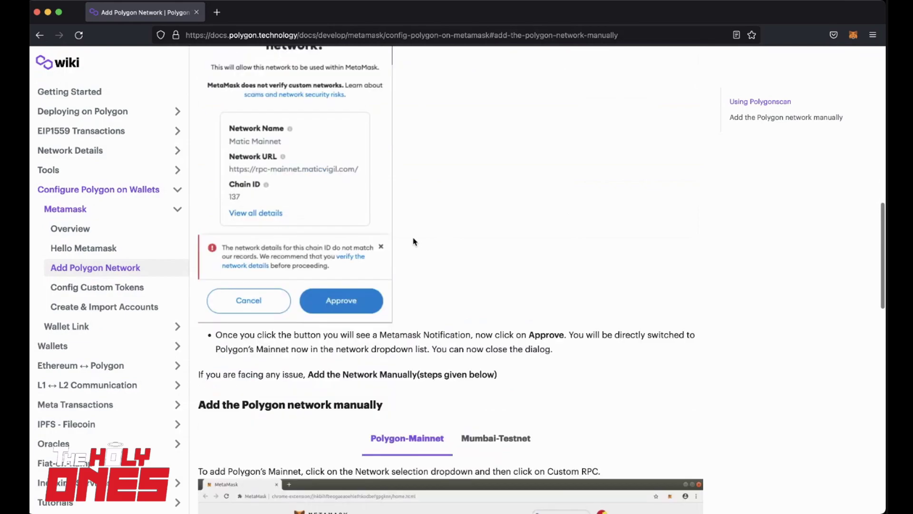
{"action": "scroll", "coordinate": [414, 241], "scroll_direction": "down", "scroll_amount": 1}
{"action": "scroll", "coordinate": [413, 242], "scroll_direction": "up", "scroll_amount": 2}
{"action": "scroll", "coordinate": [413, 242], "scroll_direction": "down", "scroll_amount": 2}
{"action": "scroll", "coordinate": [413, 242], "scroll_direction": "down", "scroll_amount": 8}
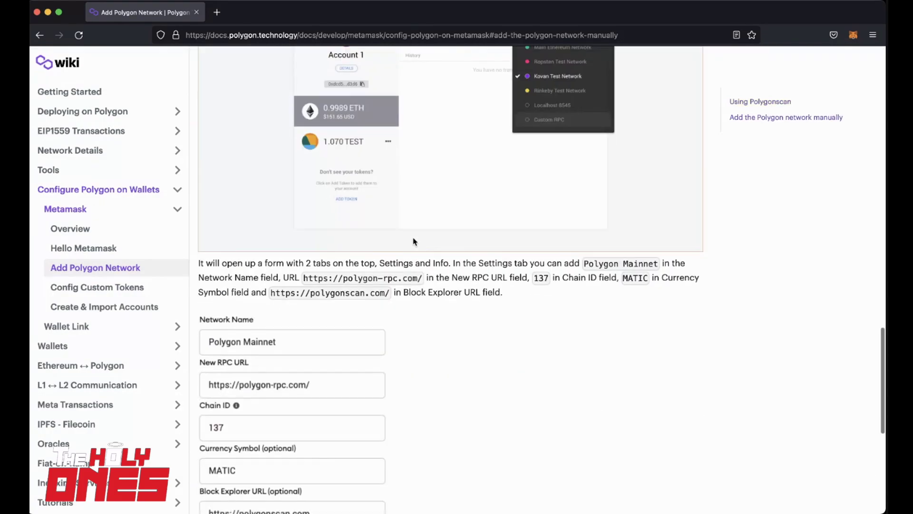
{"action": "scroll", "coordinate": [413, 242], "scroll_direction": "down", "scroll_amount": 3}
{"action": "scroll", "coordinate": [413, 242], "scroll_direction": "up", "scroll_amount": 2}
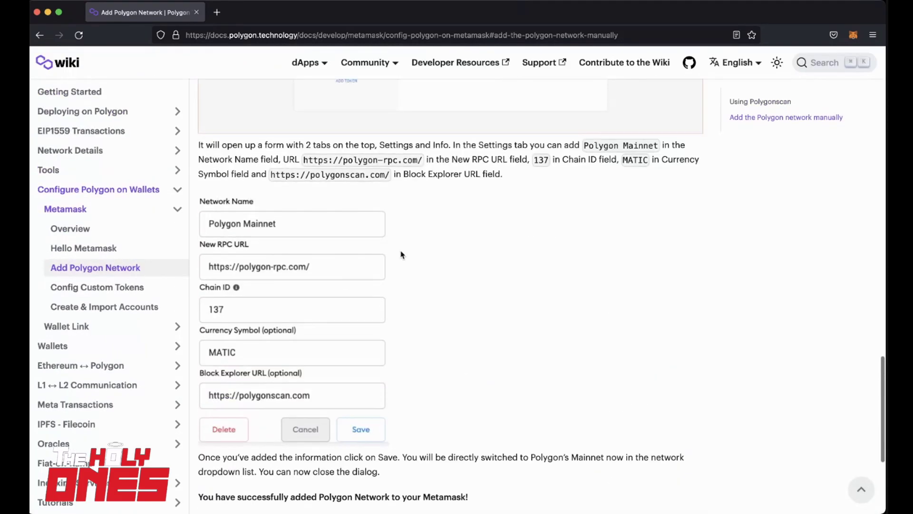
{"action": "scroll", "coordinate": [401, 255], "scroll_direction": "up", "scroll_amount": 1}
{"action": "scroll", "coordinate": [401, 255], "scroll_direction": "up", "scroll_amount": 4}
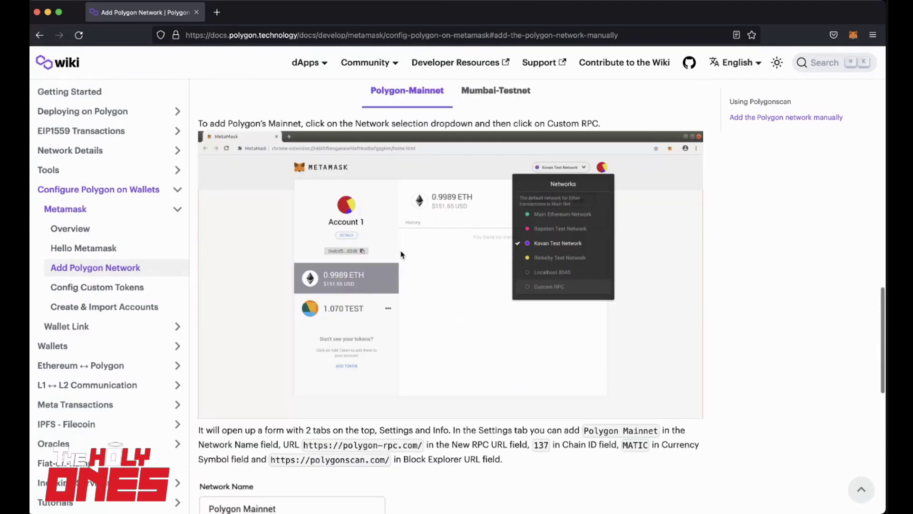
{"action": "scroll", "coordinate": [401, 255], "scroll_direction": "up", "scroll_amount": 4}
{"action": "scroll", "coordinate": [401, 255], "scroll_direction": "up", "scroll_amount": 6}
{"action": "scroll", "coordinate": [401, 254], "scroll_direction": "up", "scroll_amount": 3}
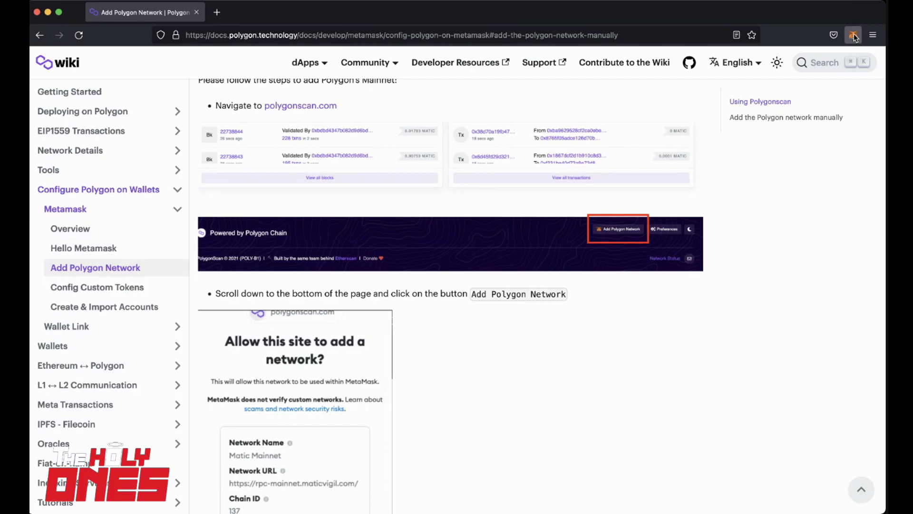
Open the MetaMask extension from the browser toolbar
{"action": "left_click", "coordinate": [853, 35]}
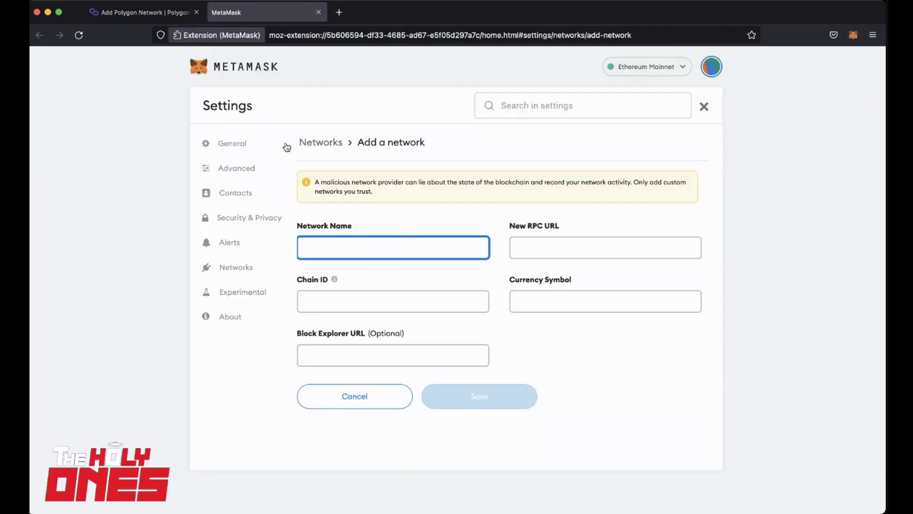
Enter the Polygon Mainnet network name and its RPC URL from the guide
{"action": "left_click", "coordinate": [145, 12]}
{"action": "scroll", "coordinate": [307, 259], "scroll_direction": "down", "scroll_amount": 5}
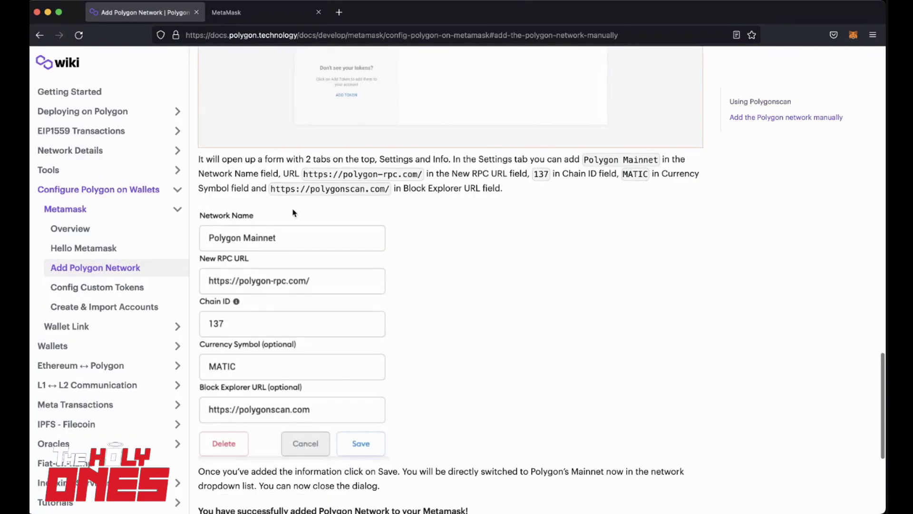
{"action": "scroll", "coordinate": [319, 241], "scroll_direction": "down", "scroll_amount": 1}
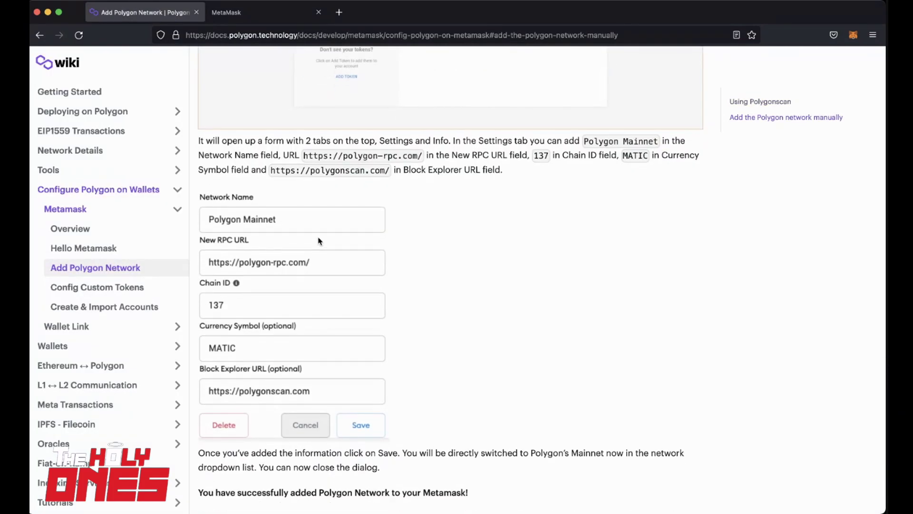
{"action": "left_click", "coordinate": [259, 19]}
{"action": "type", "text": "Polygon Mainnet"}
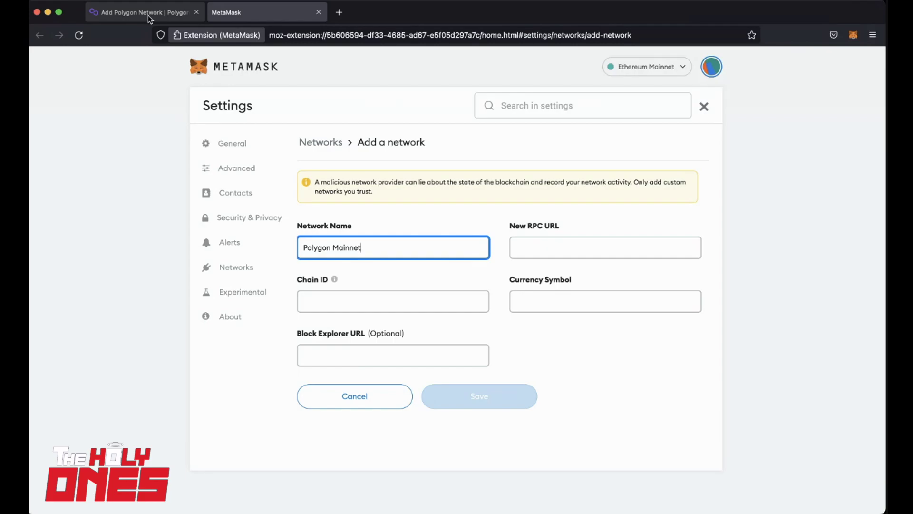
{"action": "left_click", "coordinate": [149, 14]}
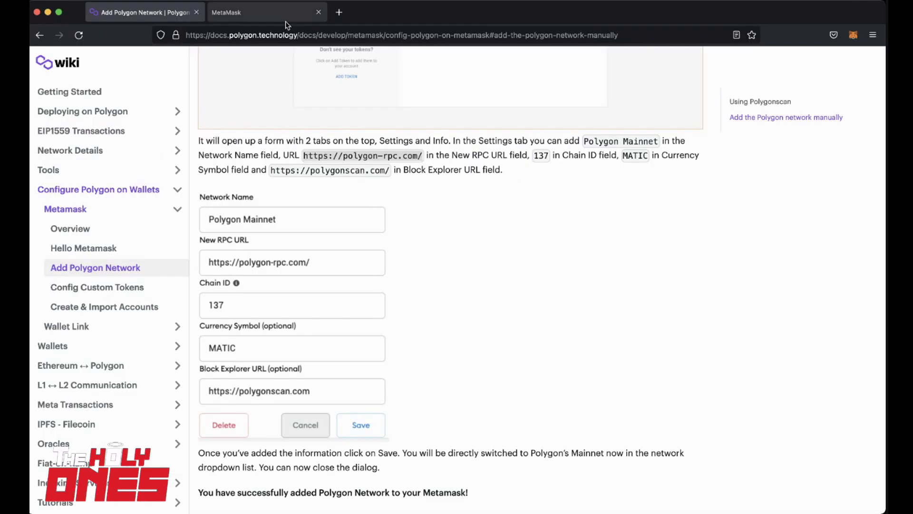
{"action": "left_click", "coordinate": [271, 12]}
{"action": "left_click", "coordinate": [564, 240]}
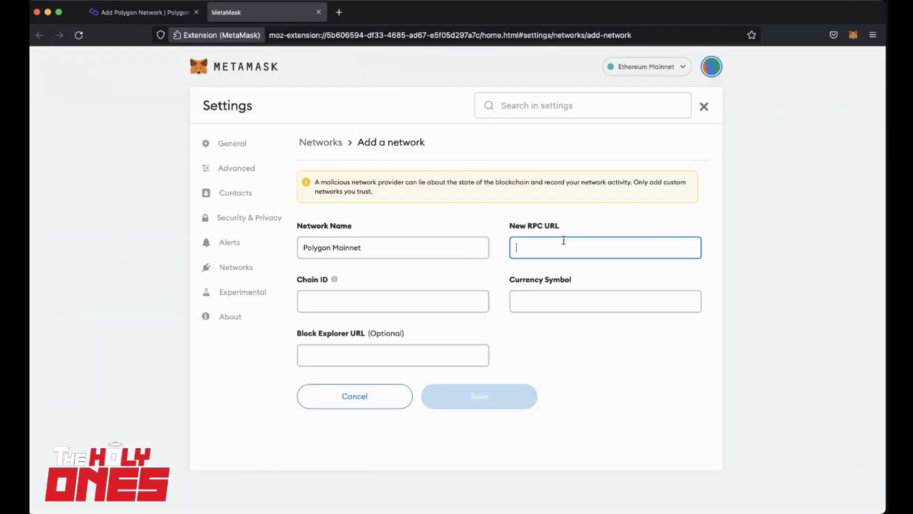
{"action": "type", "text": "https://polygon-rpc.com/"}
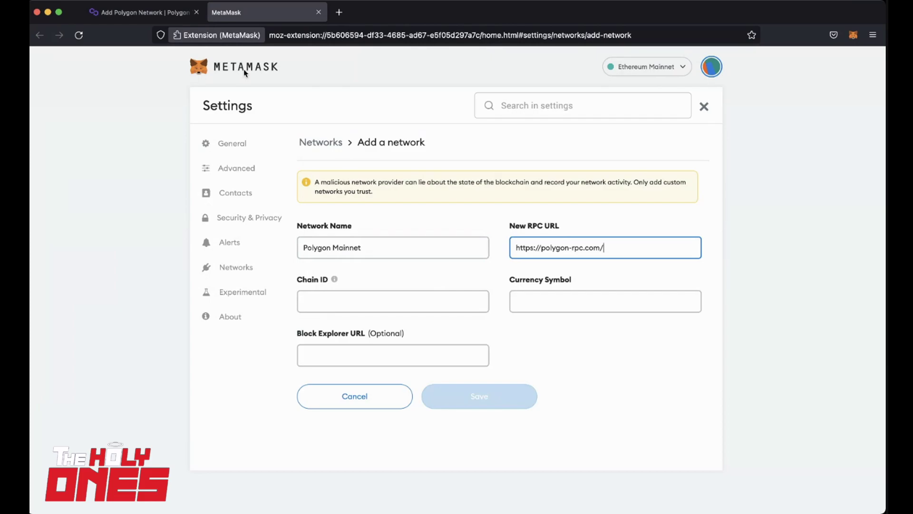
Enter chain ID 137 and the MATIC currency symbol
{"action": "left_click", "coordinate": [171, 14]}
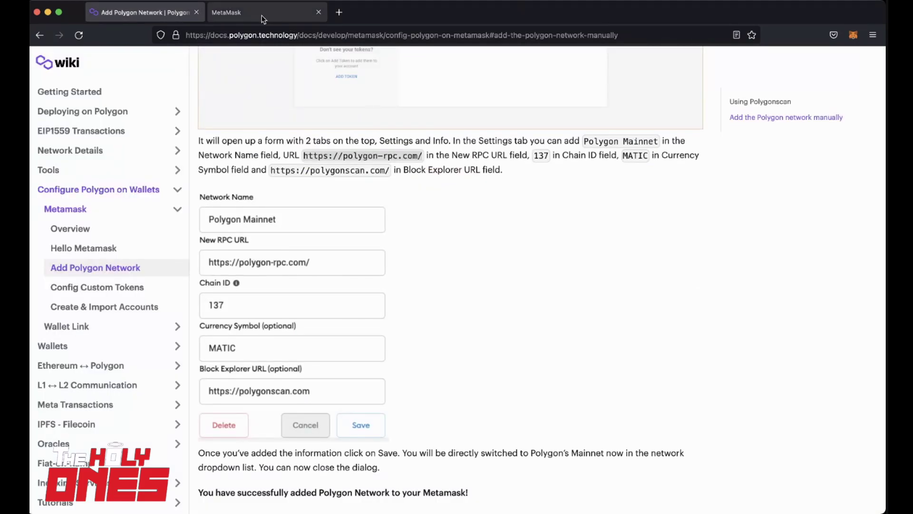
{"action": "left_click", "coordinate": [226, 13]}
{"action": "left_click", "coordinate": [337, 304]}
{"action": "type", "text": "137"}
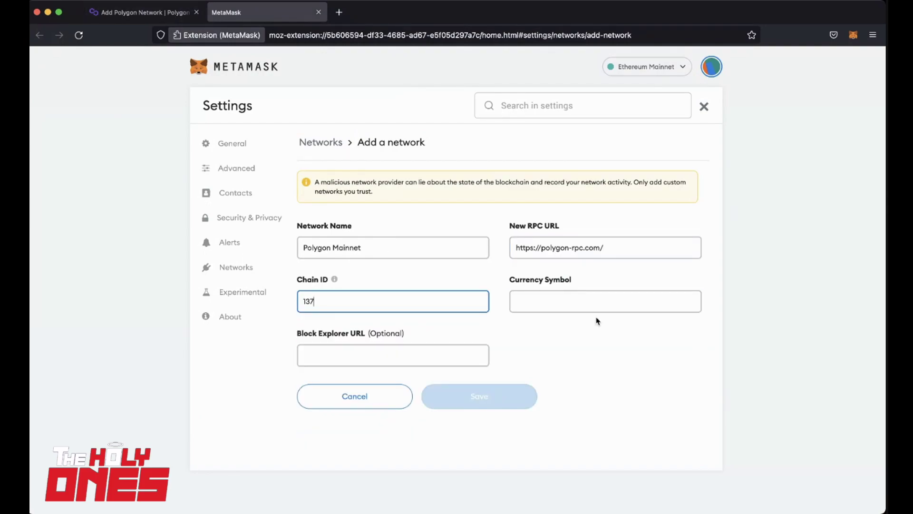
{"action": "left_click", "coordinate": [566, 302]}
{"action": "type", "text": "MATIC"}
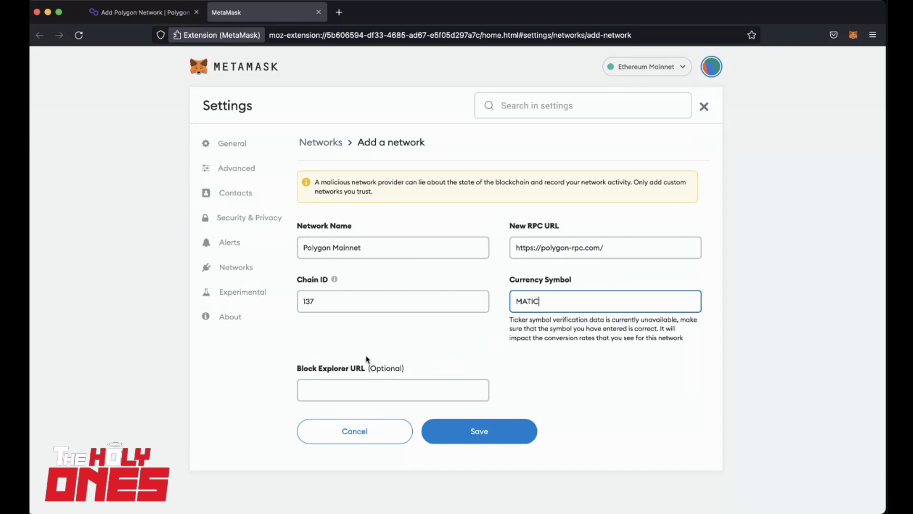
Paste the polygonscan block explorer URL and save Polygon Mainnet
{"action": "left_click", "coordinate": [140, 13]}
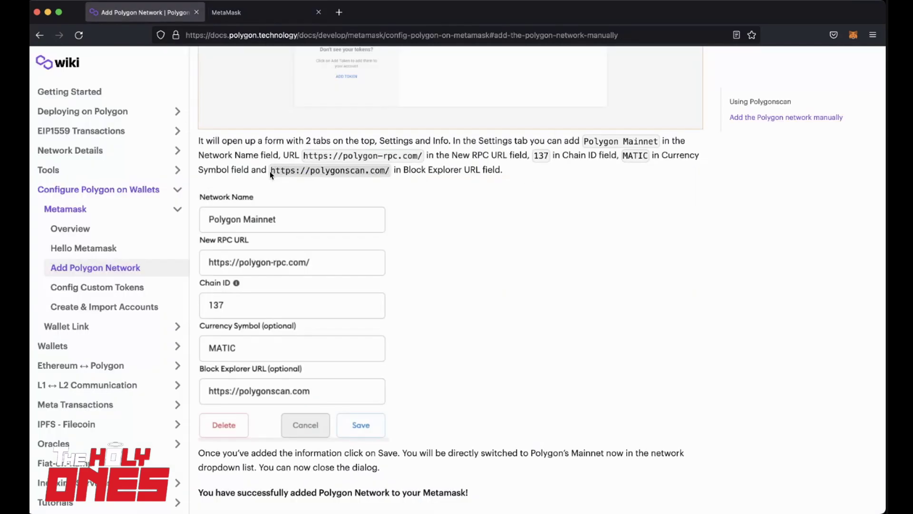
{"action": "left_click", "coordinate": [259, 16]}
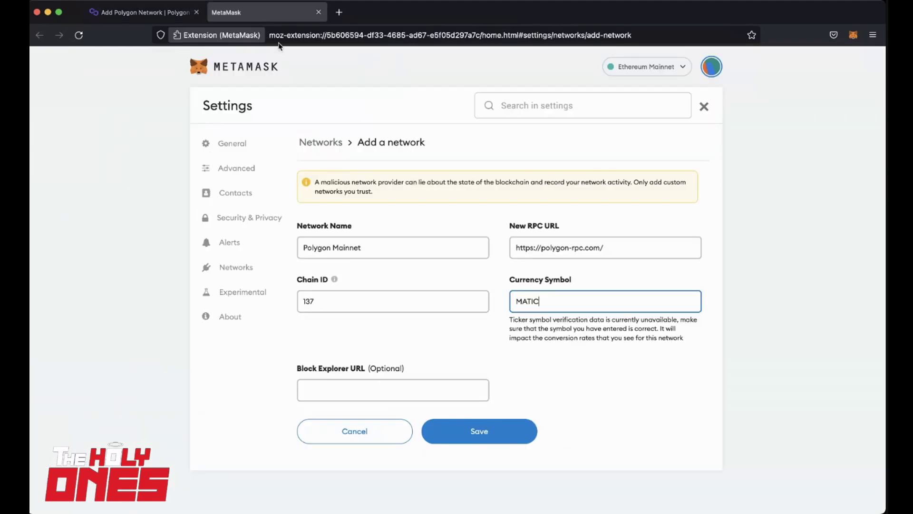
{"action": "left_click", "coordinate": [351, 386]}
{"action": "type", "text": "https://polygonscan.com/"}
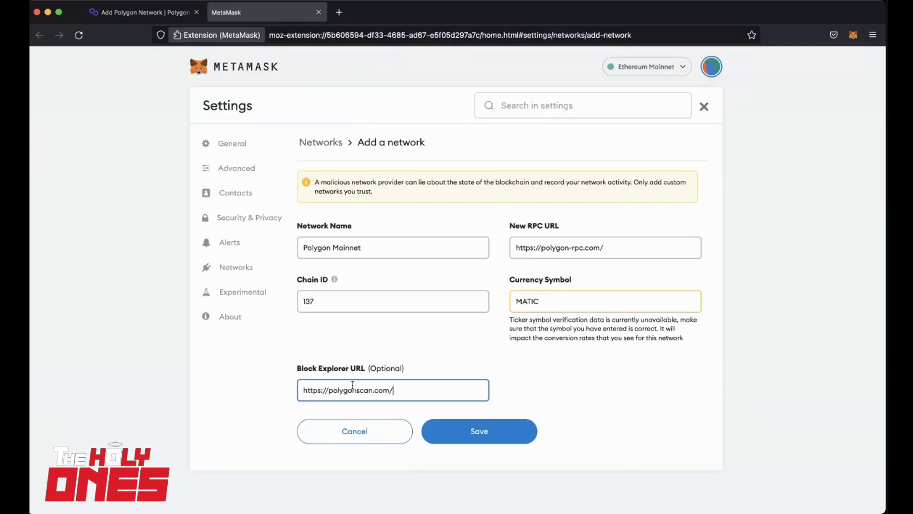
{"action": "left_click", "coordinate": [498, 440]}
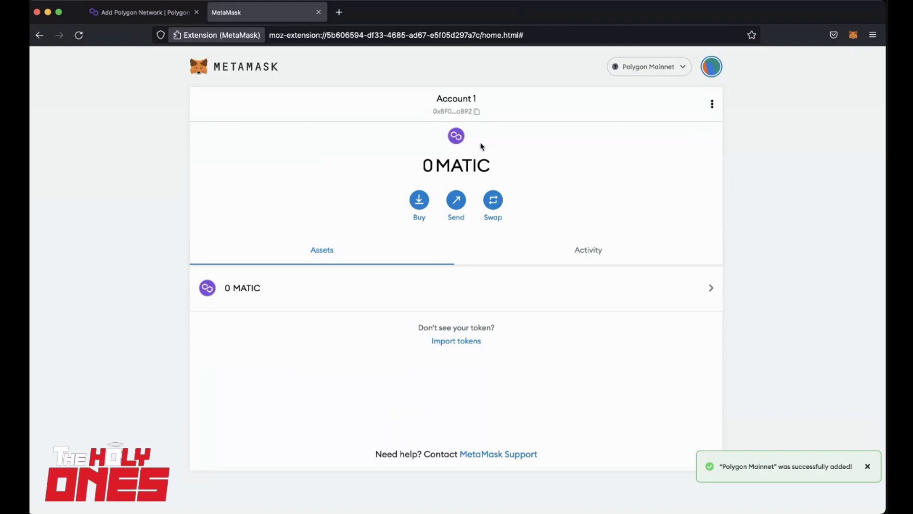
Review the network list, trying Ethereum Mainnet, and start a custom token import
{"action": "left_click", "coordinate": [659, 71]}
{"action": "left_click", "coordinate": [630, 146]}
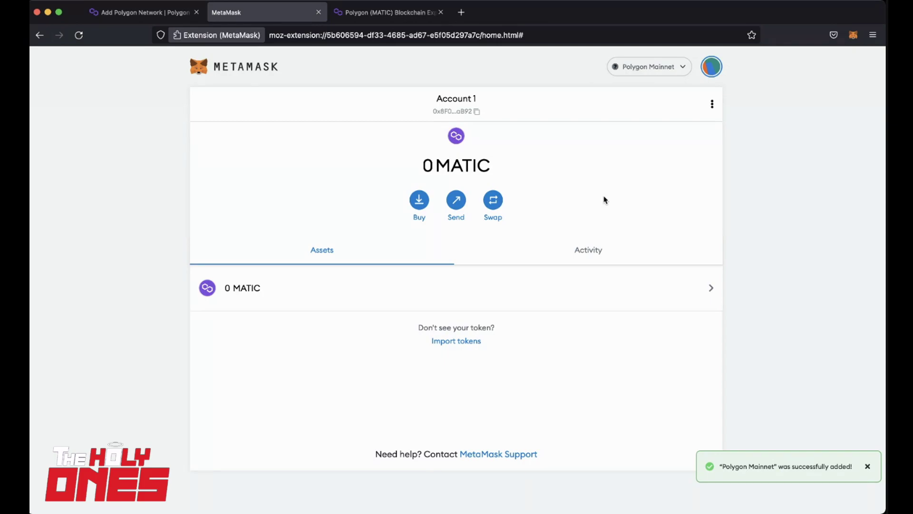
{"action": "left_click", "coordinate": [444, 340]}
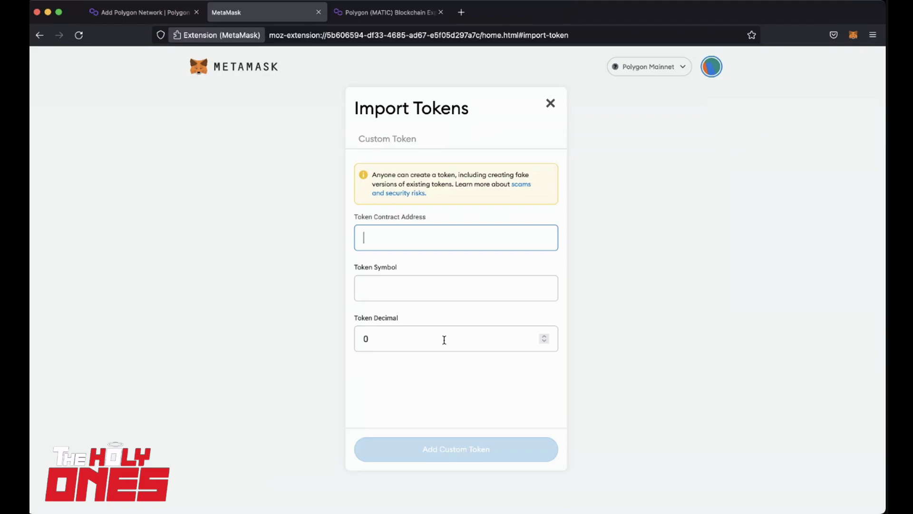
Search Polygonscan for MANA and copy the Decentraland (MANA) contract address
{"action": "left_click", "coordinate": [411, 15]}
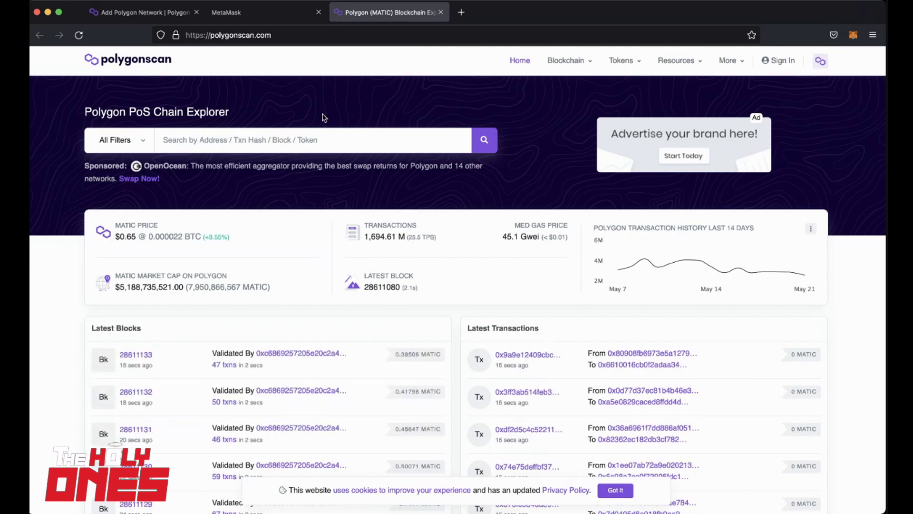
{"action": "left_click", "coordinate": [307, 139]}
{"action": "type", "text": "MANA"}
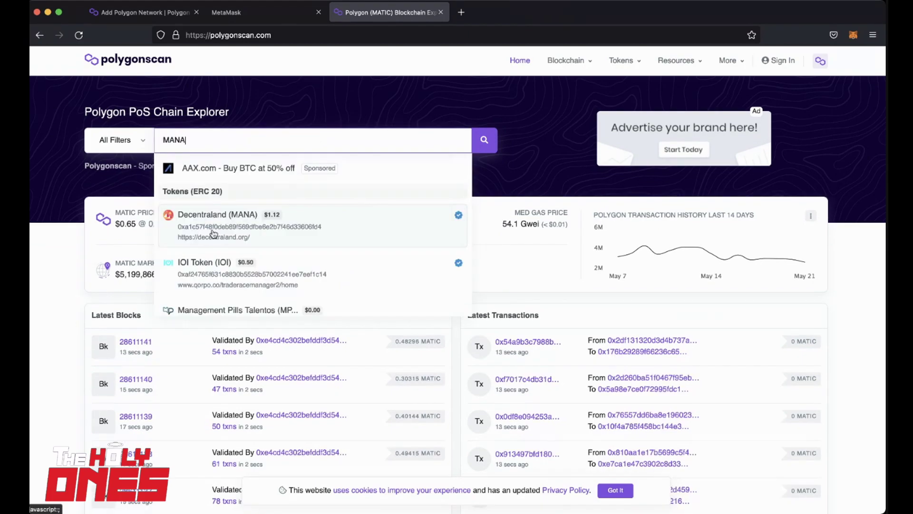
{"action": "left_click", "coordinate": [212, 232]}
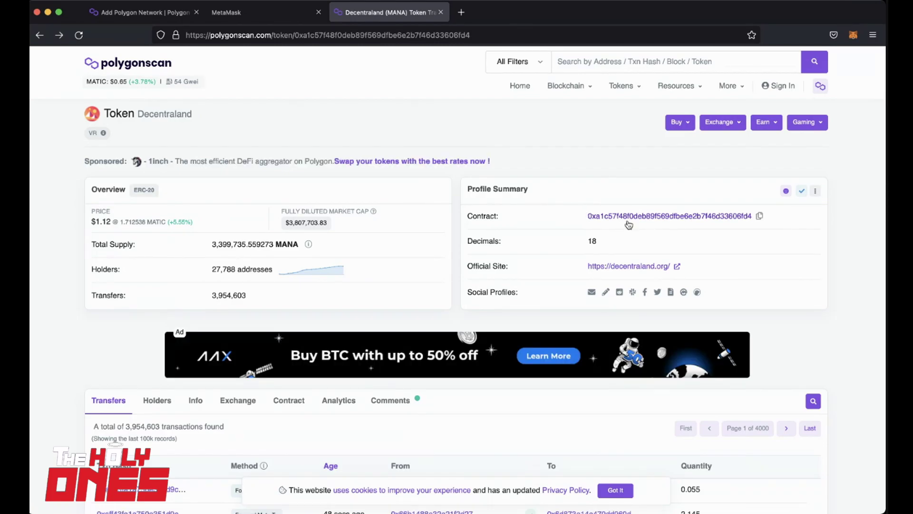
{"action": "left_click", "coordinate": [761, 218]}
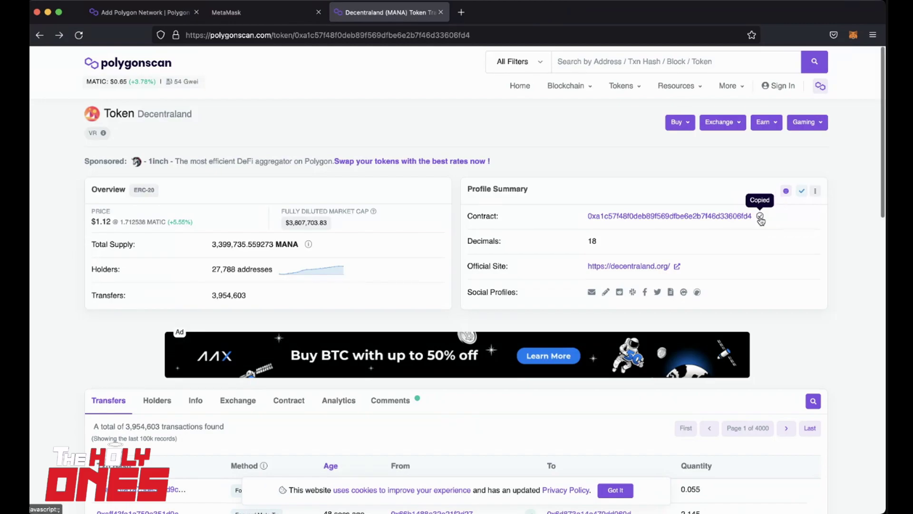
Add MANA from its pasted contract address, with symbol MANA and 18 decimals
{"action": "key", "text": "ctrl+shift+Tab"}
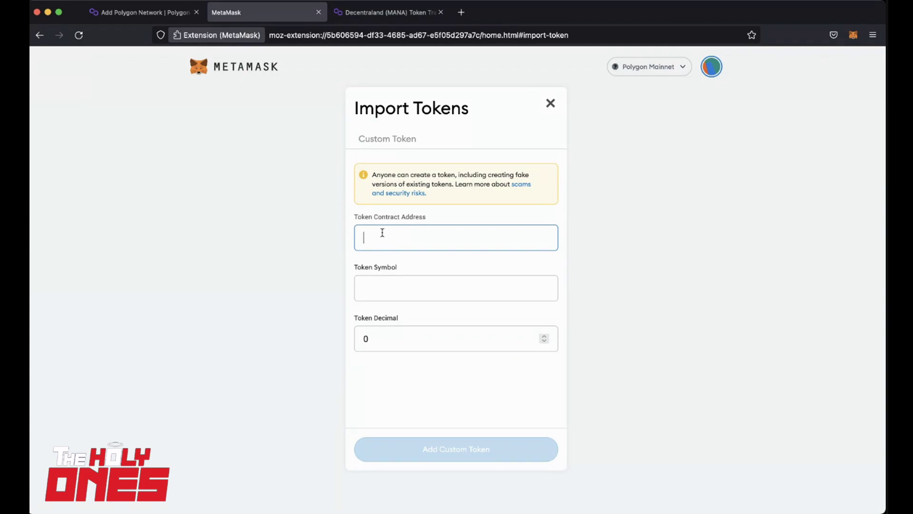
{"action": "key", "text": "ctrl+v"}
{"action": "left_click", "coordinate": [424, 289]}
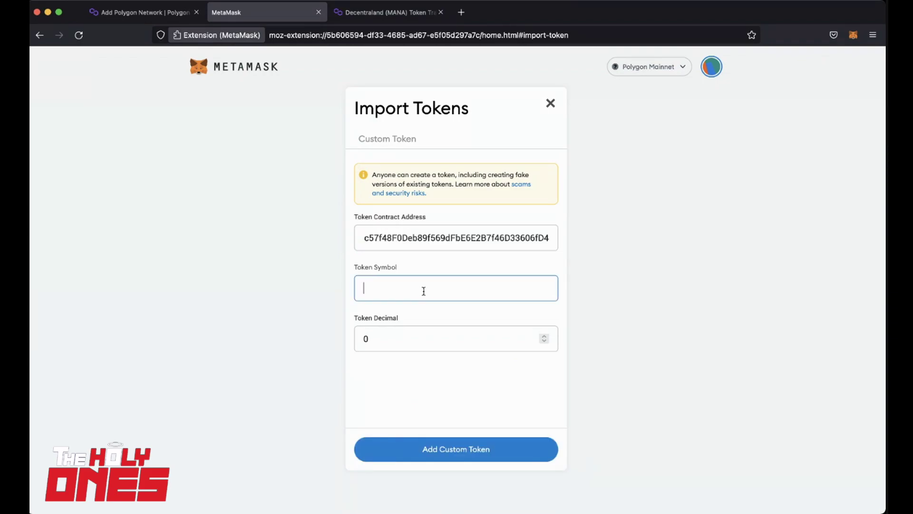
{"action": "type", "text": "MANA"}
{"action": "left_click", "coordinate": [420, 339]}
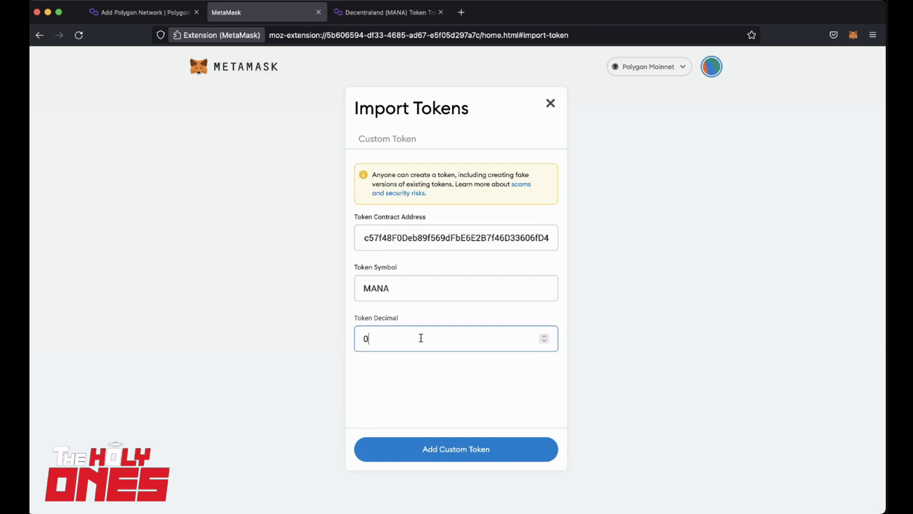
{"action": "key", "text": "BackSpace"}
{"action": "type", "text": "18"}
{"action": "left_click", "coordinate": [366, 13]}
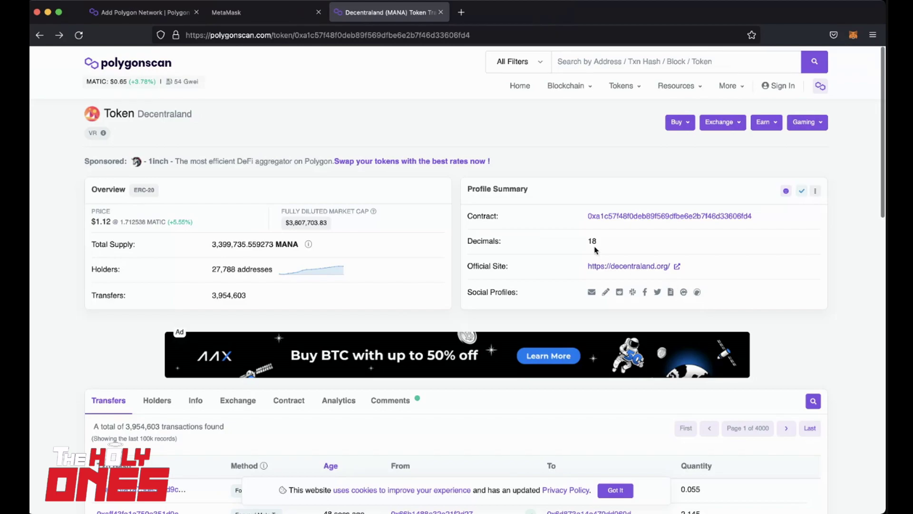
{"action": "left_click", "coordinate": [261, 14]}
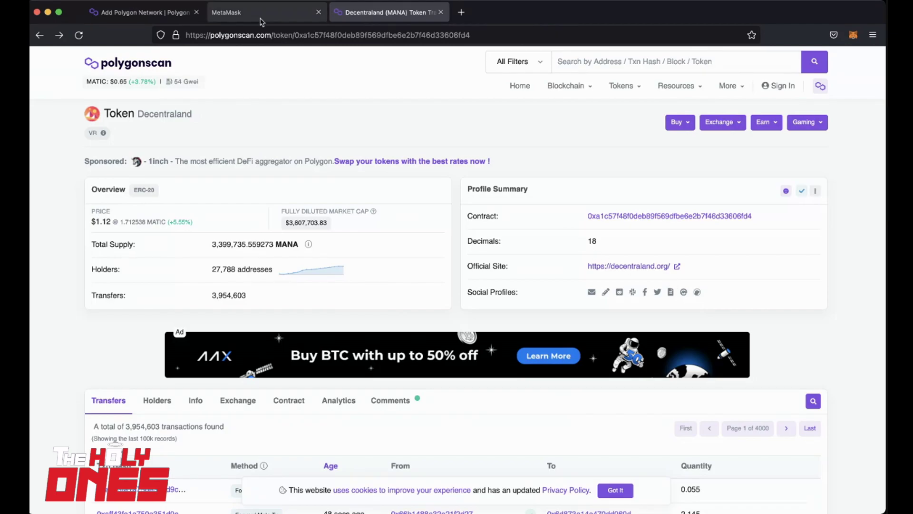
{"action": "left_click", "coordinate": [453, 454]}
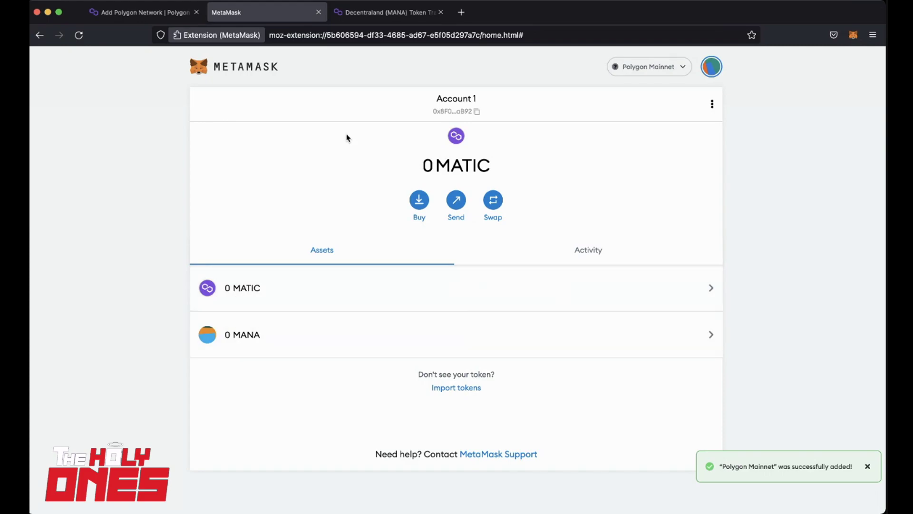
Start another token import, then search Polygonscan for 'weth'
{"action": "left_click", "coordinate": [443, 389]}
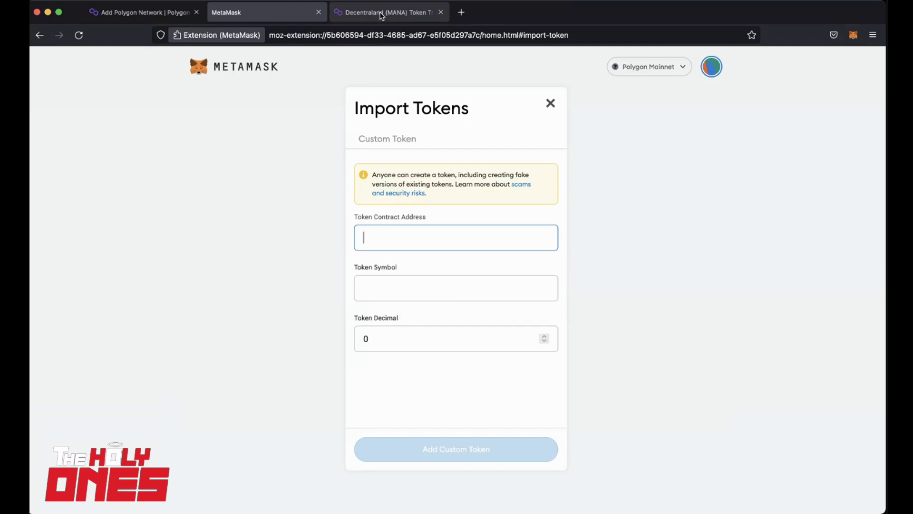
{"action": "left_click", "coordinate": [382, 15]}
{"action": "left_click", "coordinate": [637, 64]}
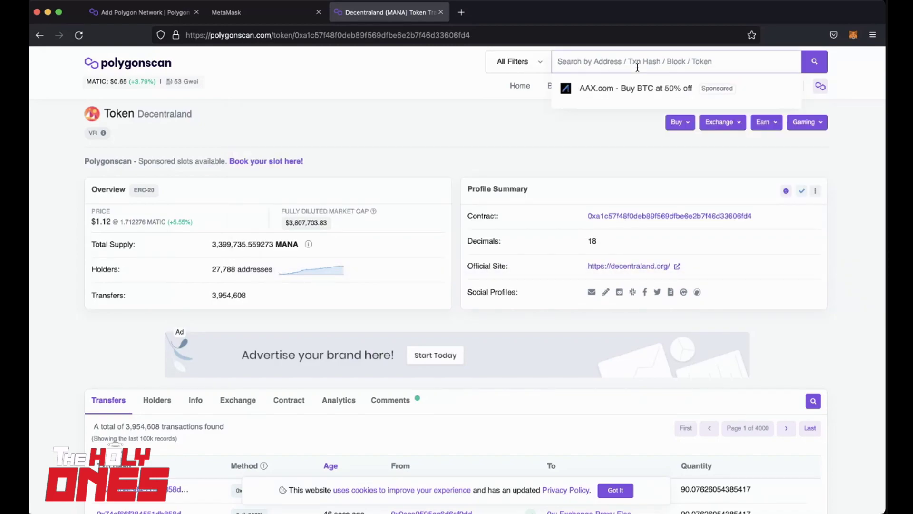
{"action": "type", "text": "weth"}
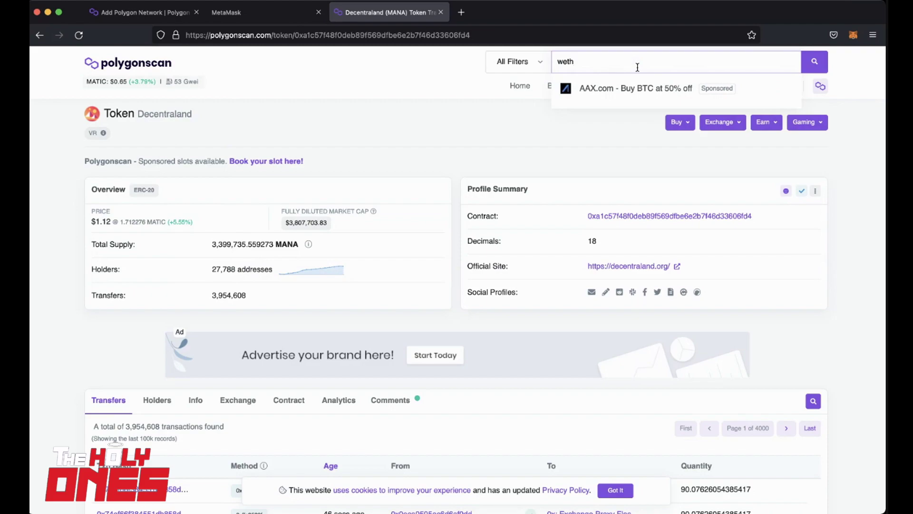
{"action": "scroll", "coordinate": [592, 186], "scroll_direction": "down", "scroll_amount": 1}
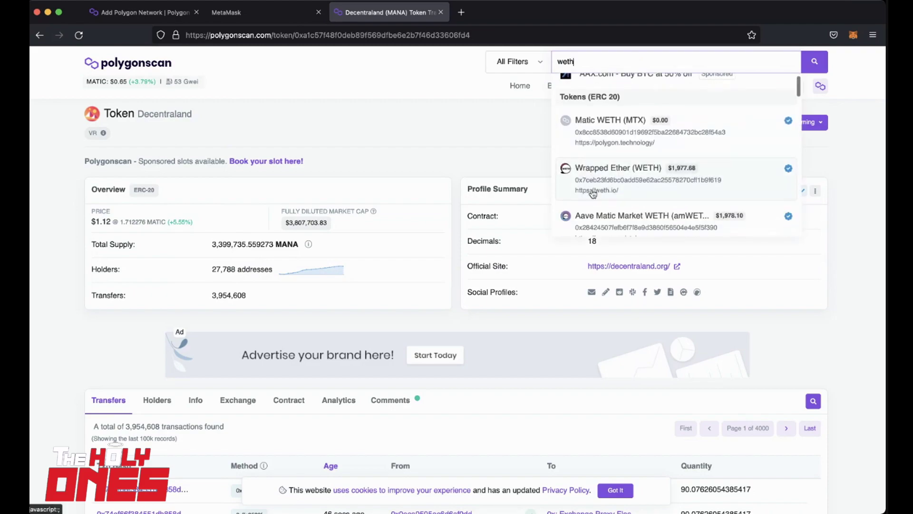
{"action": "scroll", "coordinate": [592, 192], "scroll_direction": "down", "scroll_amount": 2}
{"action": "scroll", "coordinate": [591, 193], "scroll_direction": "up", "scroll_amount": 1}
{"action": "scroll", "coordinate": [592, 192], "scroll_direction": "up", "scroll_amount": 2}
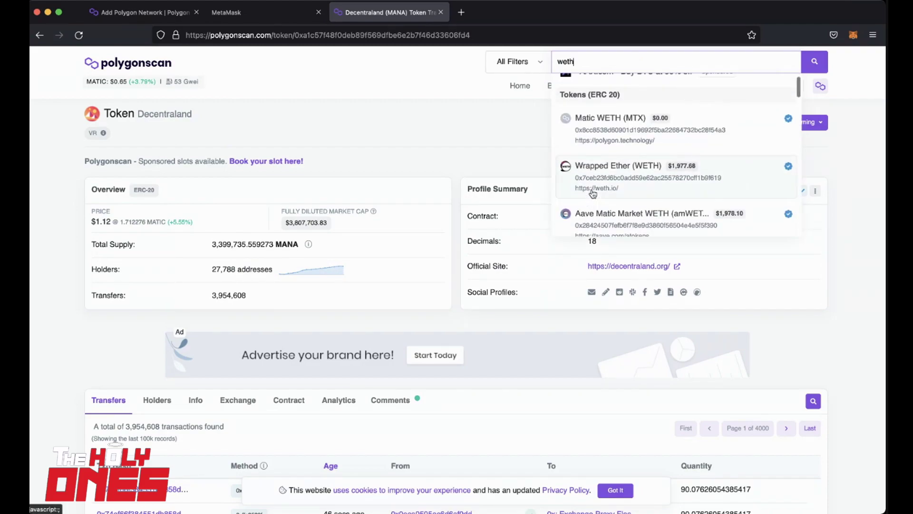
{"action": "scroll", "coordinate": [591, 192], "scroll_direction": "up", "scroll_amount": 1}
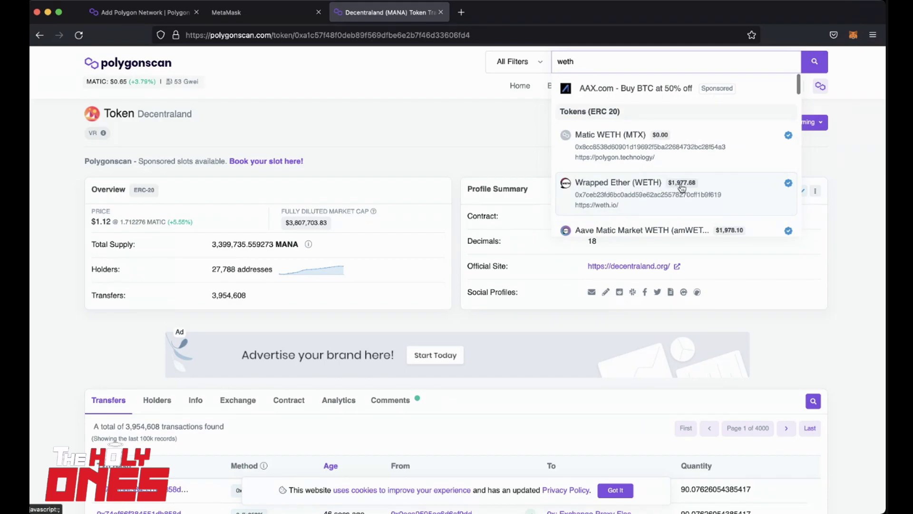
{"action": "scroll", "coordinate": [694, 187], "scroll_direction": "down", "scroll_amount": 1}
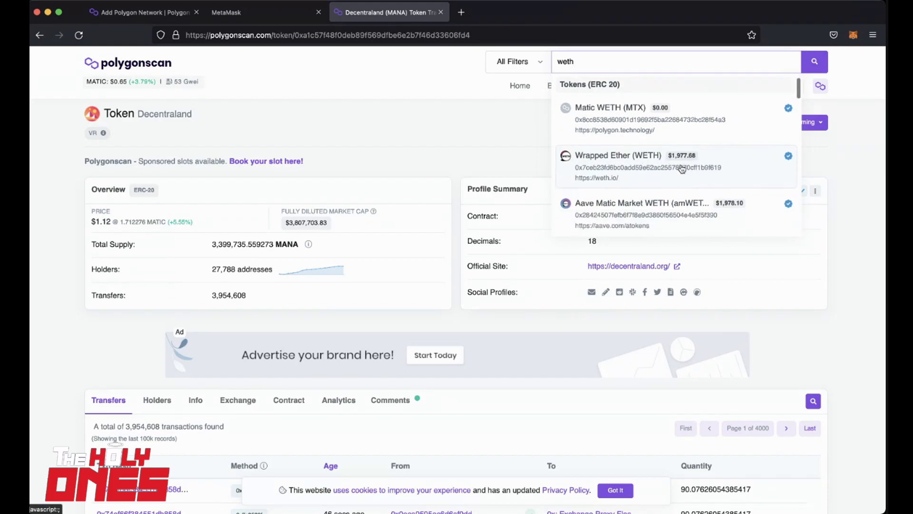
{"action": "scroll", "coordinate": [674, 164], "scroll_direction": "down", "scroll_amount": 1}
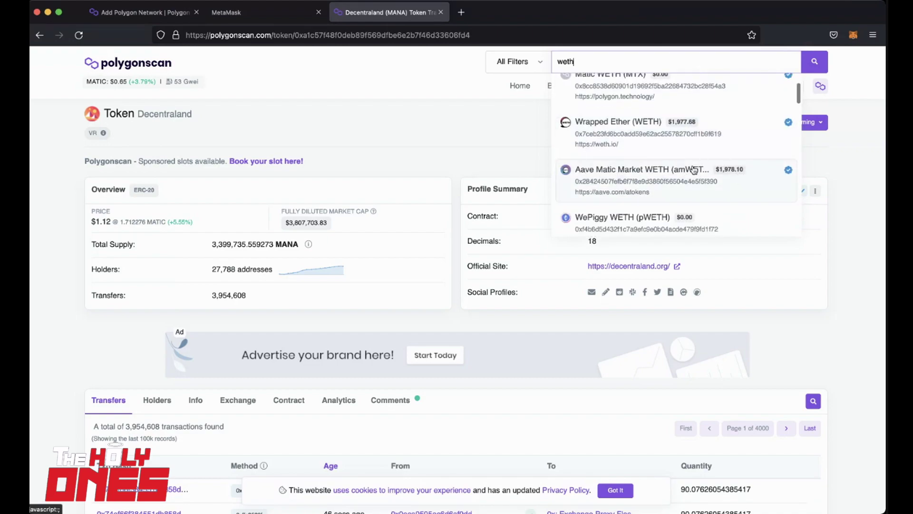
{"action": "scroll", "coordinate": [653, 153], "scroll_direction": "up", "scroll_amount": 1}
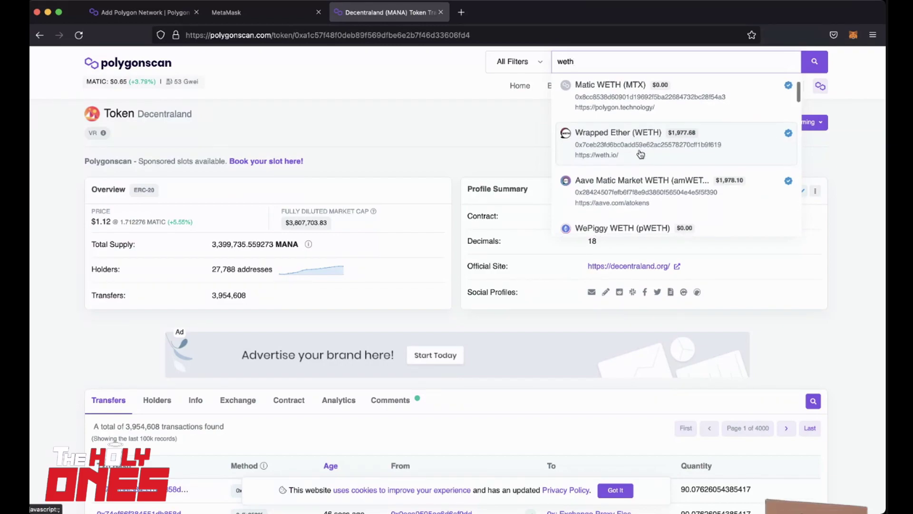
{"action": "scroll", "coordinate": [639, 153], "scroll_direction": "down", "scroll_amount": 1}
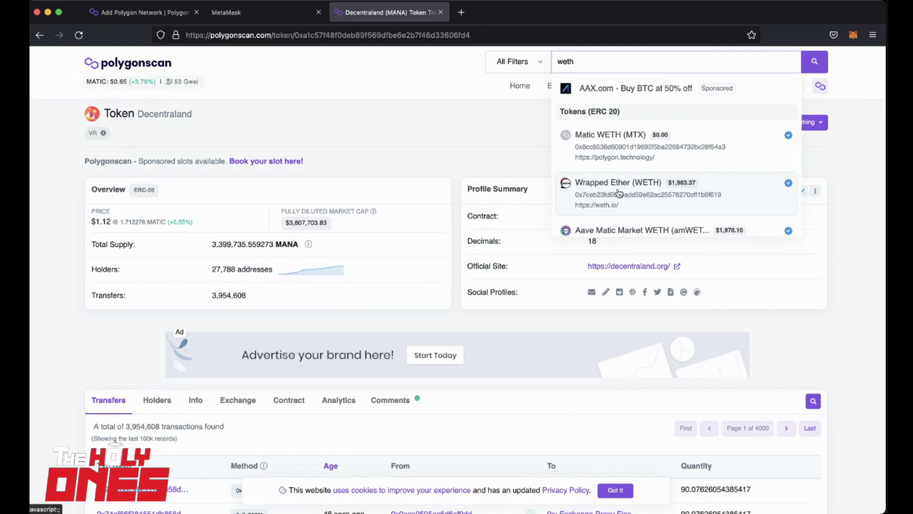
Copy the Wrapped Ether (WETH) contract address into MetaMask's Import Tokens form
{"action": "left_click", "coordinate": [618, 193]}
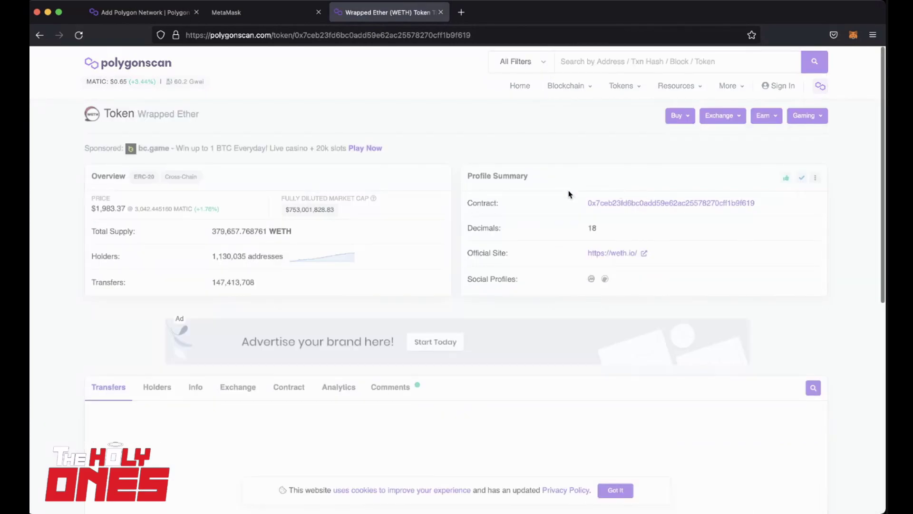
{"action": "left_click", "coordinate": [761, 205]}
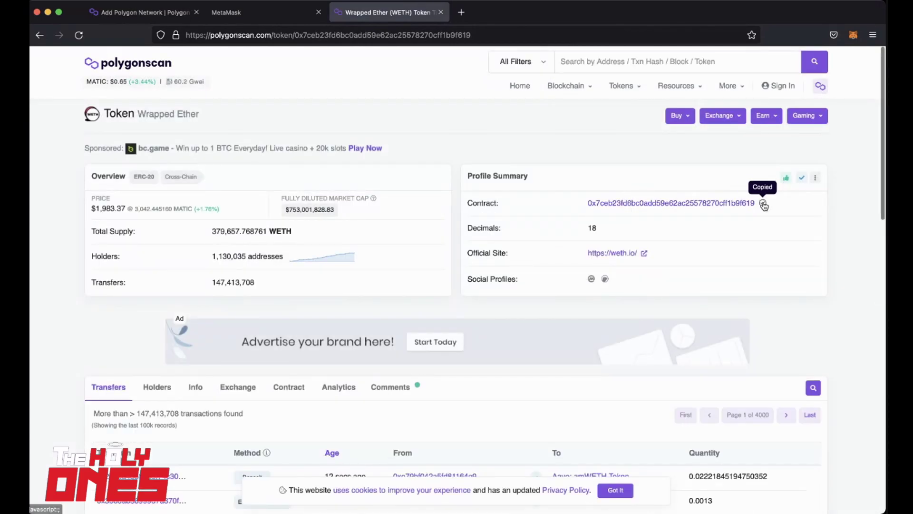
{"action": "left_click", "coordinate": [272, 12]}
{"action": "key", "text": "ctrl+v"}
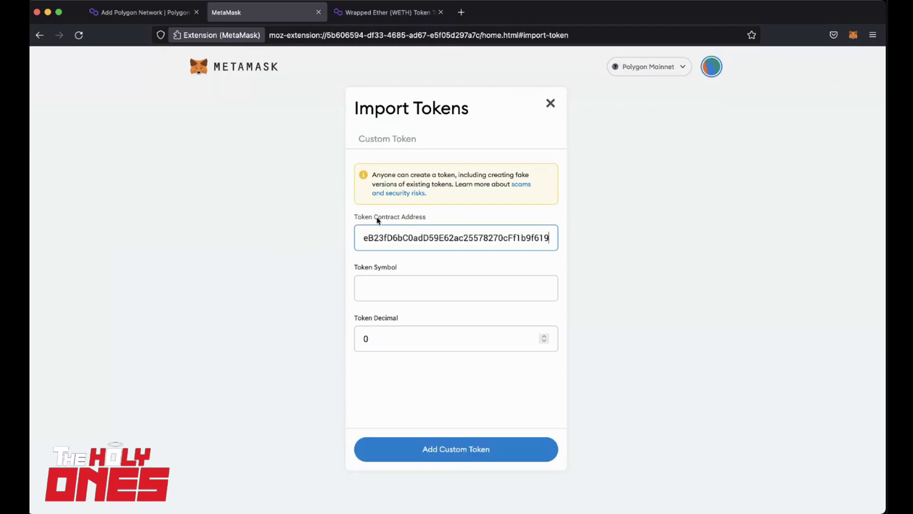
Check the WETH details and import it as a custom token
{"action": "left_click", "coordinate": [378, 13]}
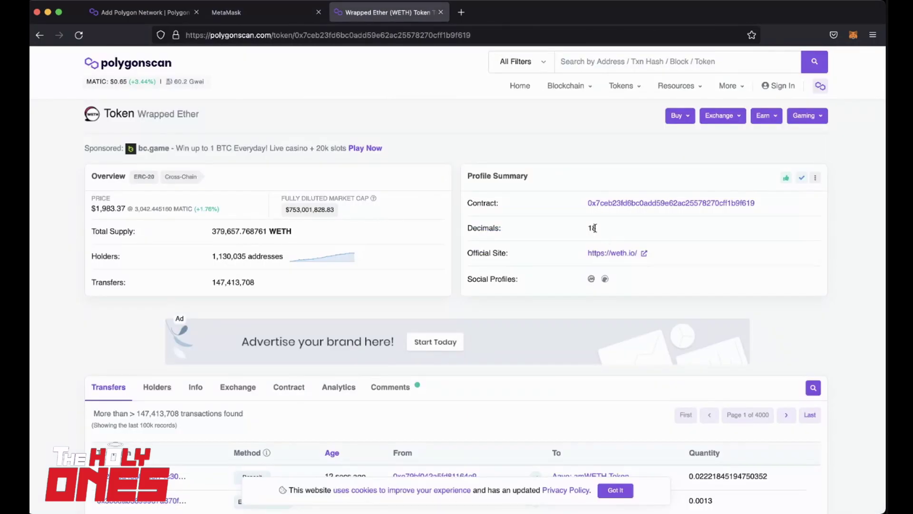
{"action": "left_click", "coordinate": [286, 21]}
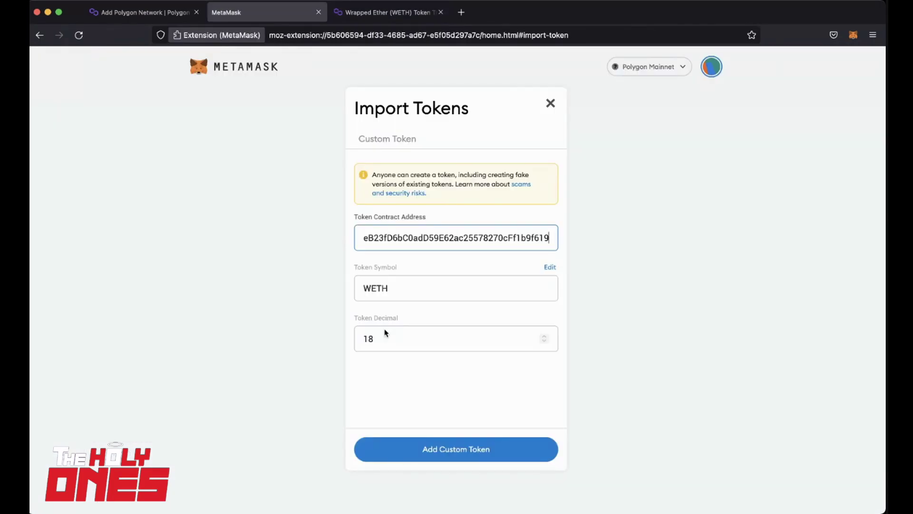
{"action": "left_click", "coordinate": [441, 459]}
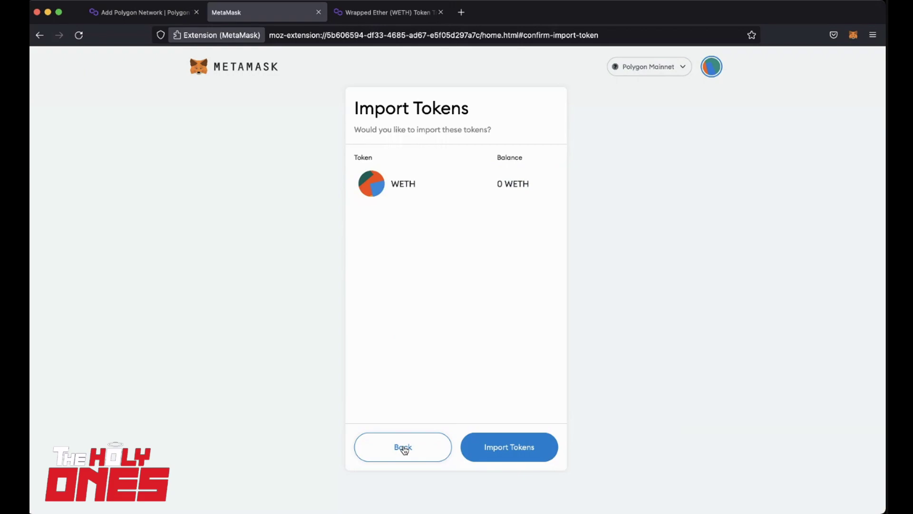
{"action": "left_click", "coordinate": [509, 447]}
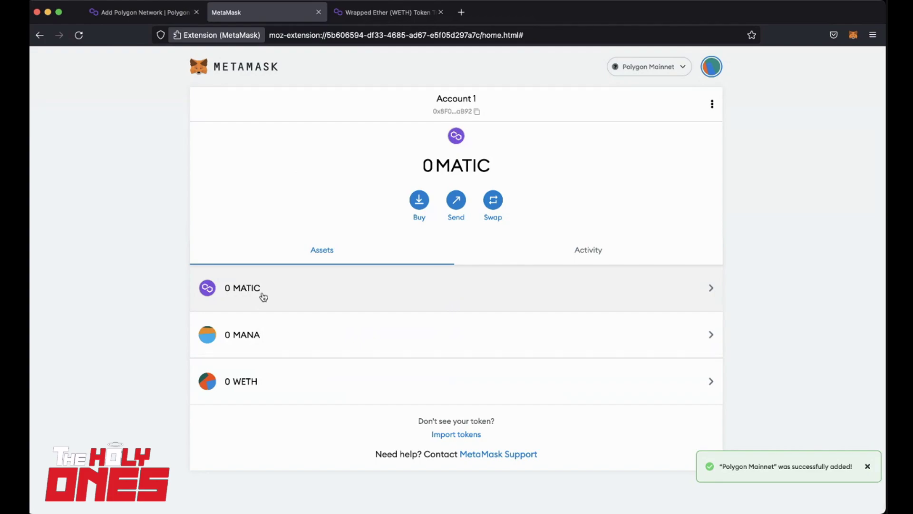
{"action": "left_click", "coordinate": [657, 71]}
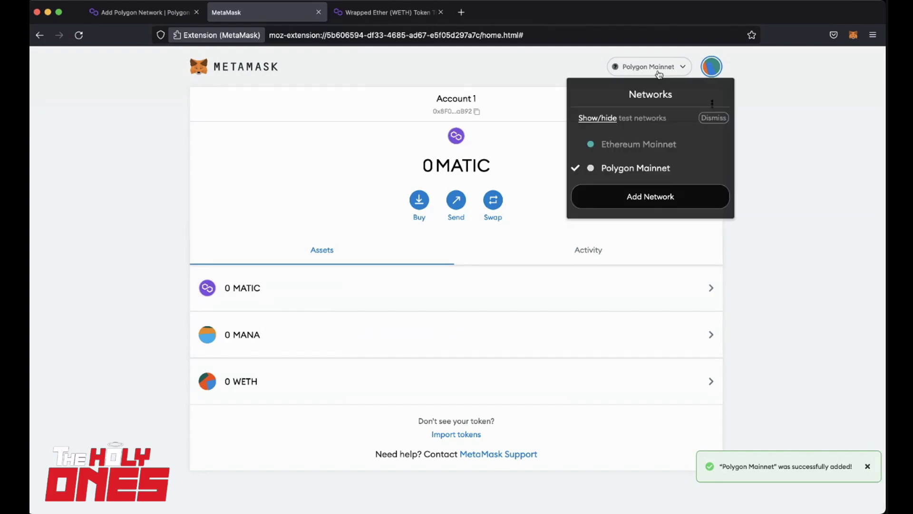
{"action": "left_click", "coordinate": [623, 146]}
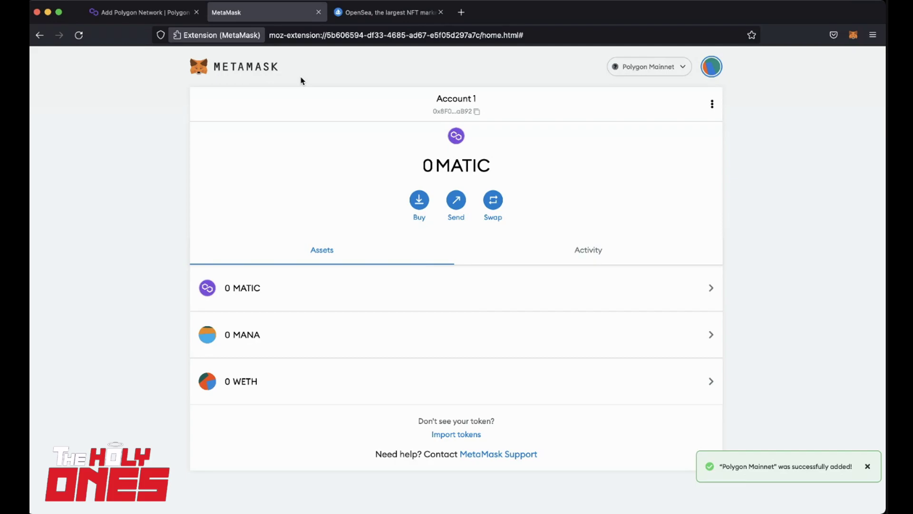
Go to the OpenSea tab and open the header wallet icon's provider list
{"action": "left_click", "coordinate": [374, 13]}
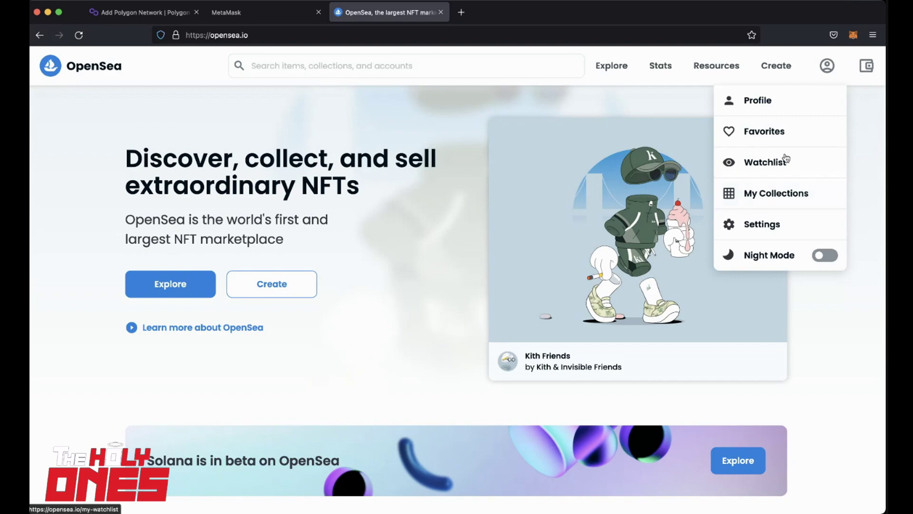
{"action": "left_click", "coordinate": [867, 67]}
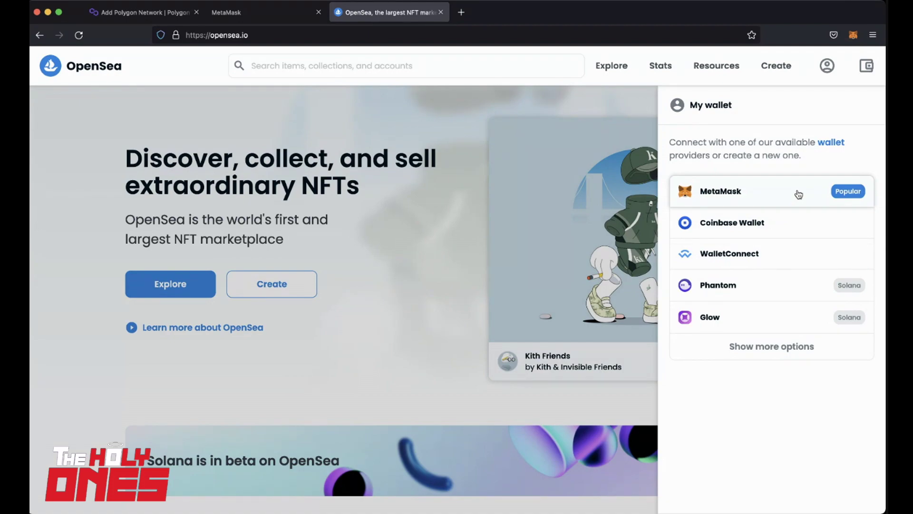
Choose MetaMask in OpenSea's My wallet panel to connect
{"action": "left_click", "coordinate": [744, 194]}
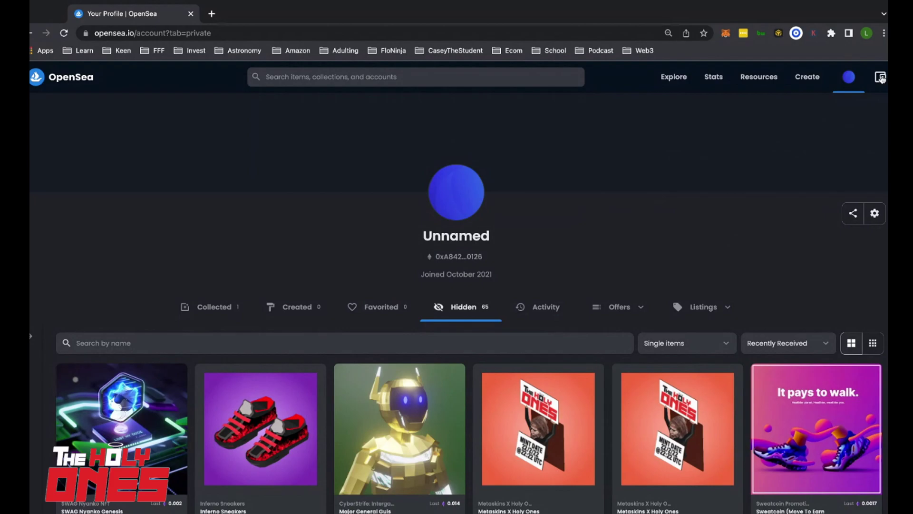
Open OpenSea's My wallet panel showing $0.48 total from 0.0002 ETH
{"action": "left_click", "coordinate": [880, 76]}
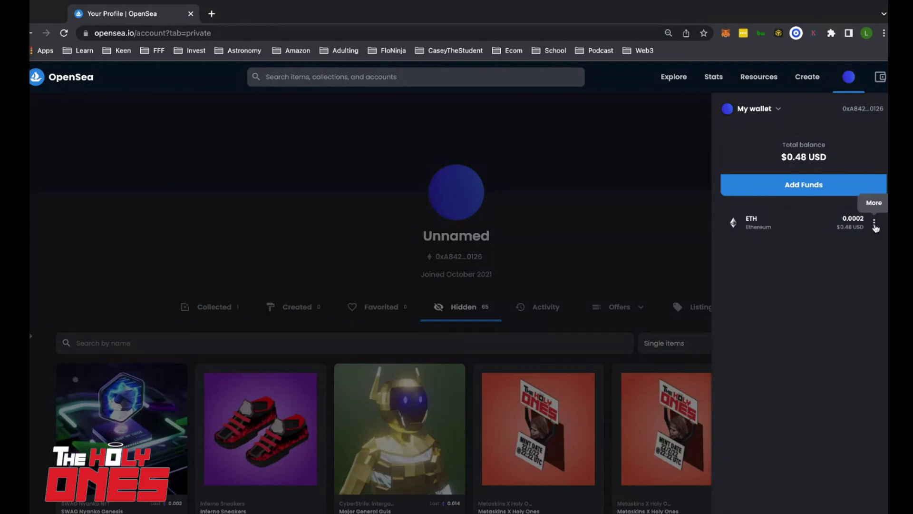
Open the ETH options menu in OpenSea's wallet panel to reveal Add ETH, Bridge to Polygon and Wrap
{"action": "left_click", "coordinate": [875, 224]}
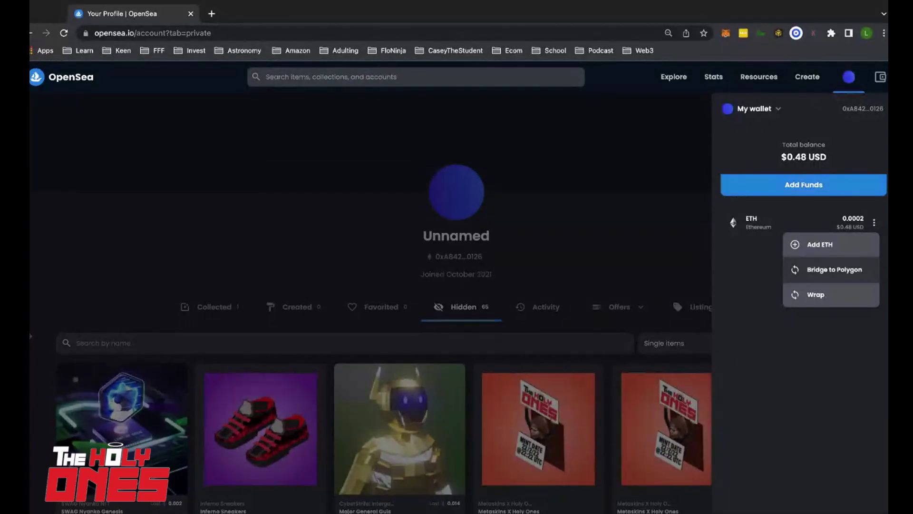
{"action": "left_click", "coordinate": [827, 269]}
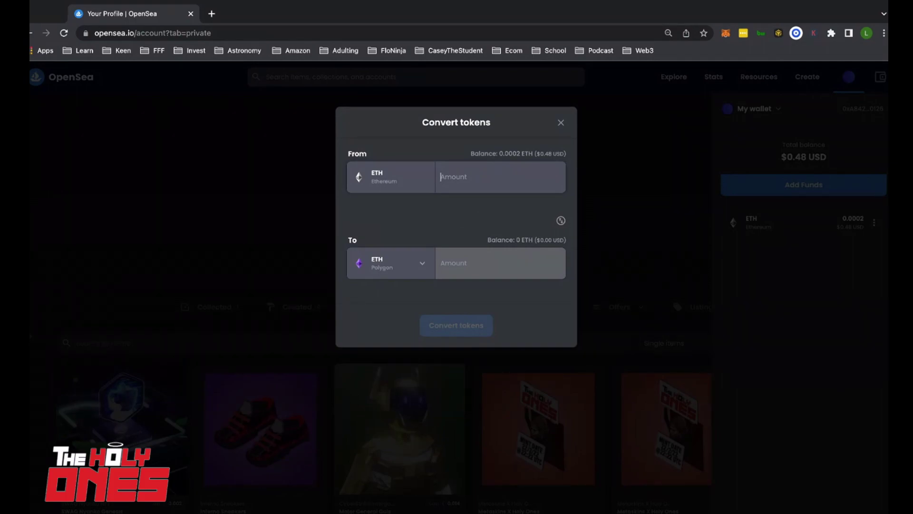
{"action": "left_click", "coordinate": [561, 126]}
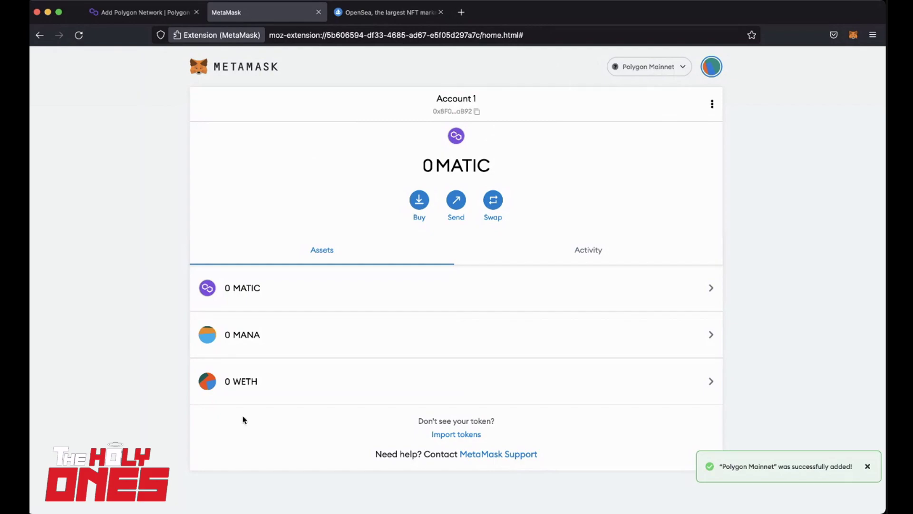
{"action": "mouse_move", "coordinate": [456, 381]}
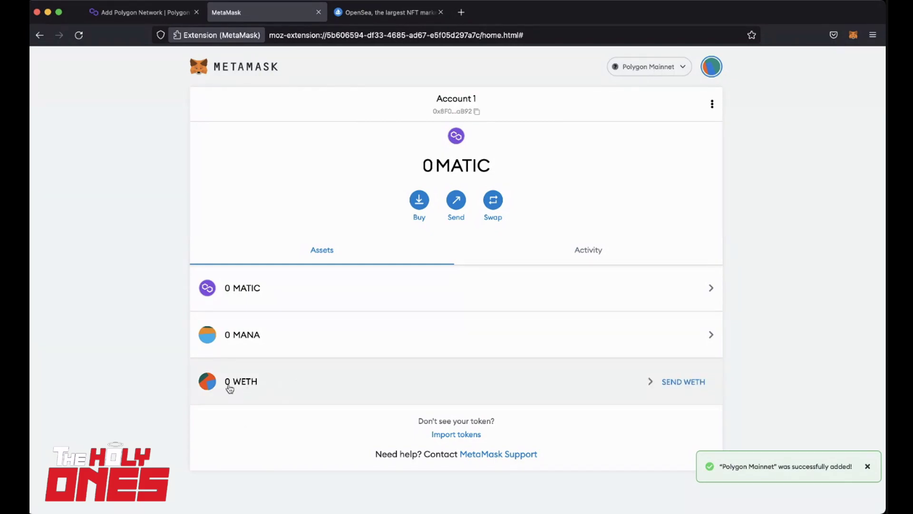
{"action": "left_click", "coordinate": [640, 68]}
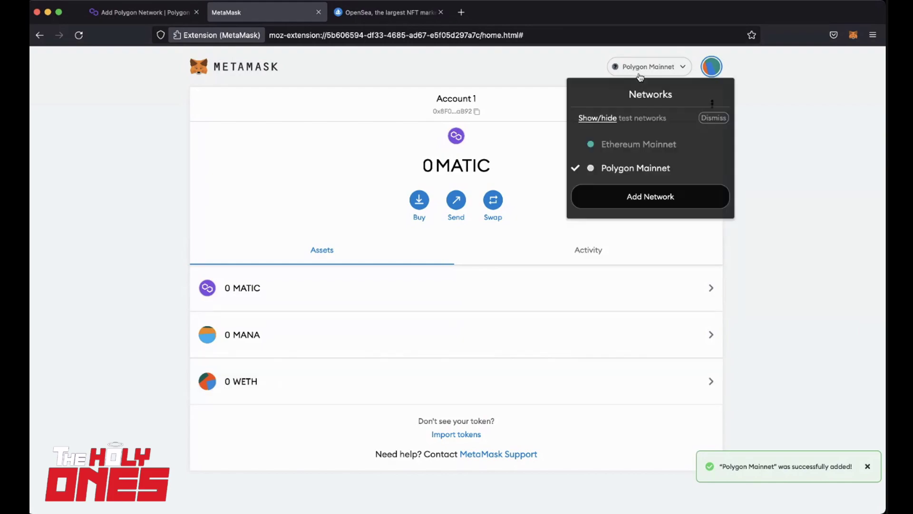
{"action": "left_click", "coordinate": [632, 146]}
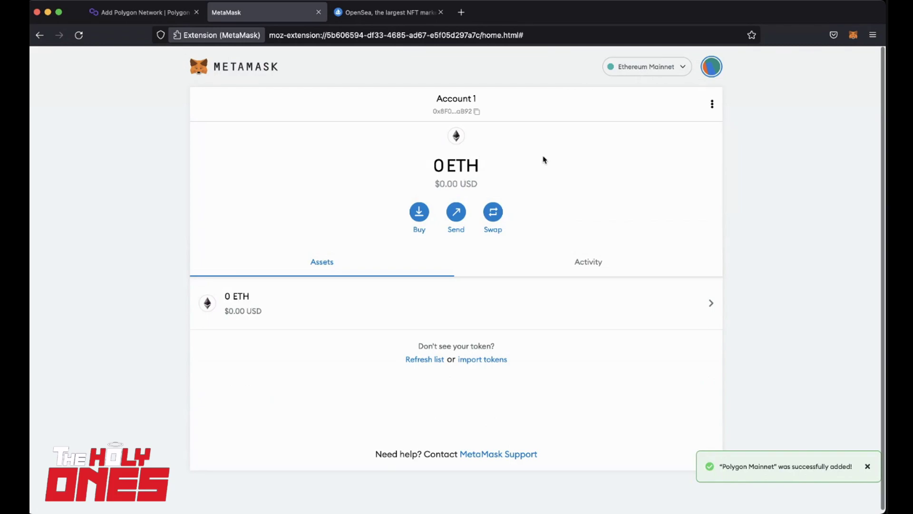
{"action": "left_click", "coordinate": [662, 66]}
{"action": "left_click", "coordinate": [611, 171]}
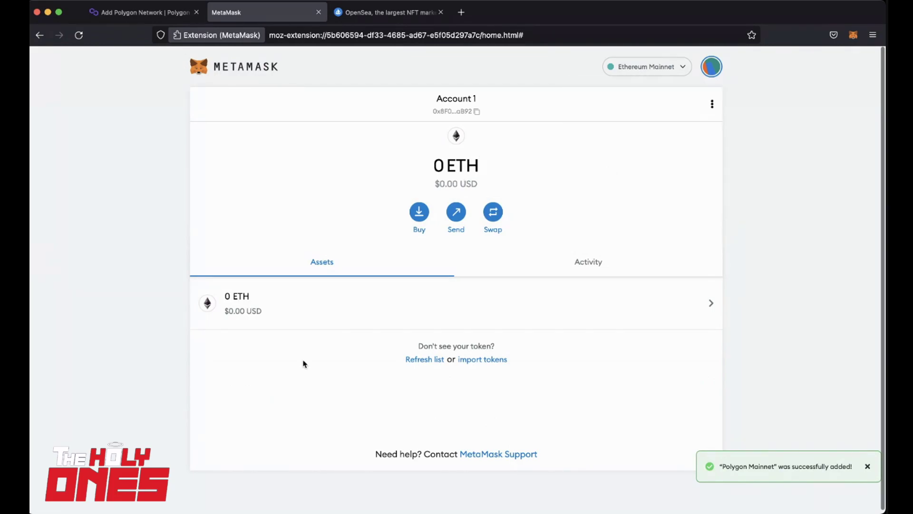